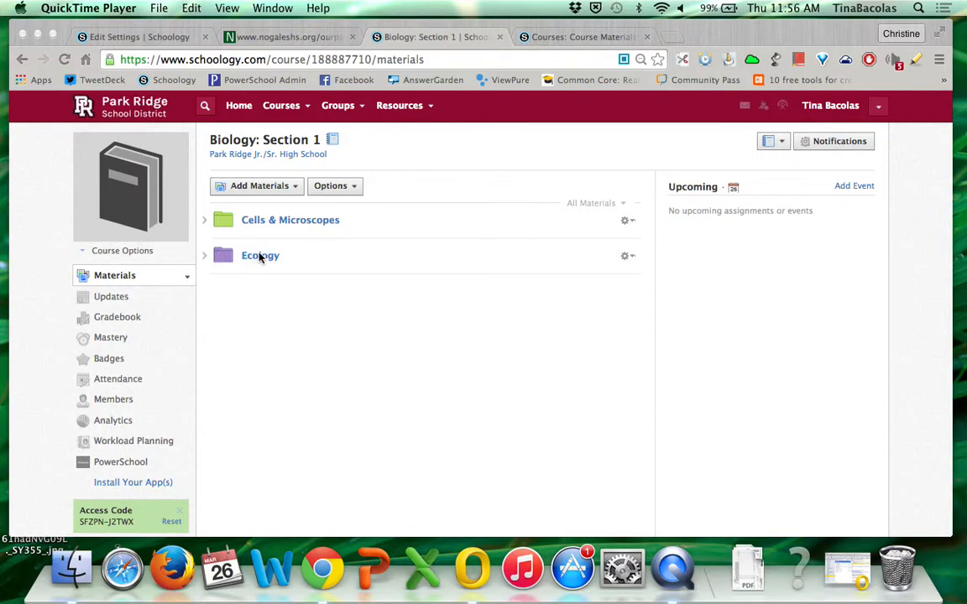
# Open the Ecology folder to look over its materials and return to the Biology course's materials list.
pyautogui.click(260, 256)
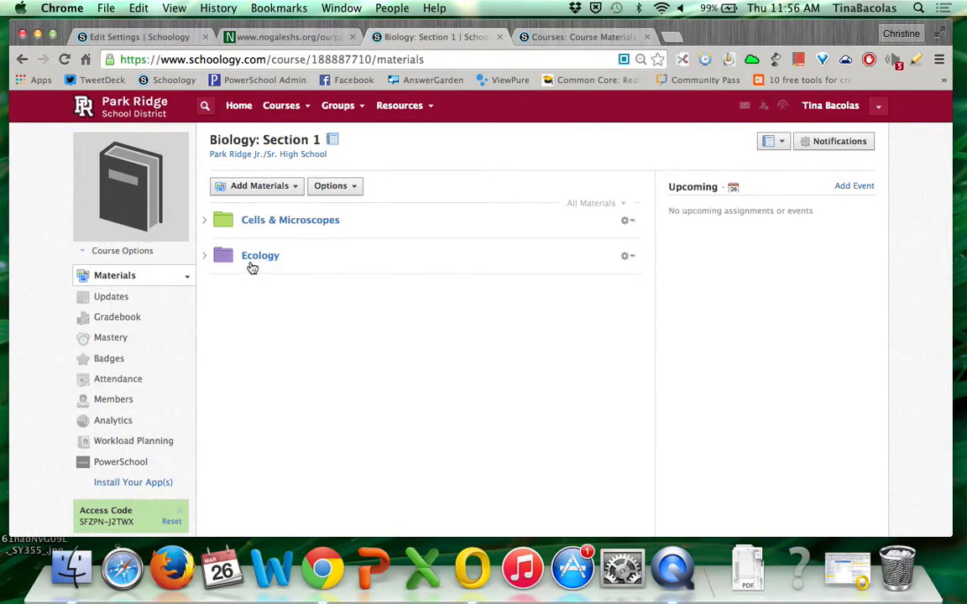
pyautogui.click(253, 263)
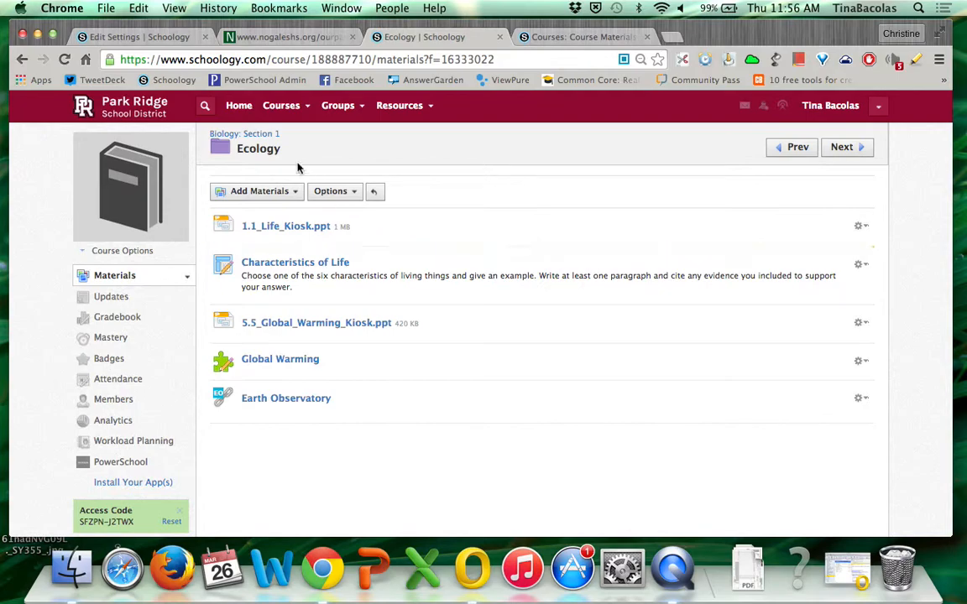
pyautogui.click(372, 195)
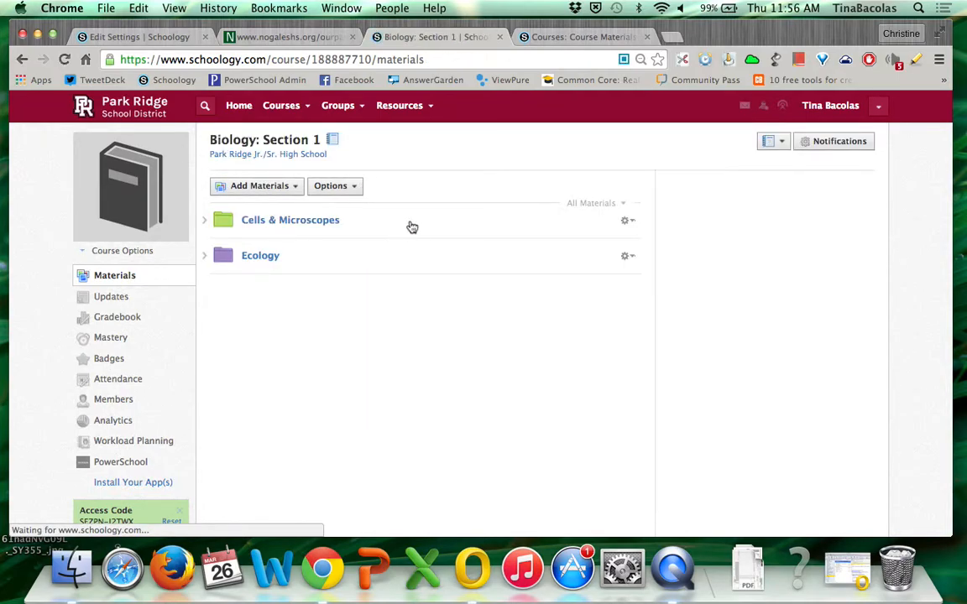
# In the Ecology folder's student completion rules, add a requirement that members view the item 1.1_Life_Kiosk.ppt.
pyautogui.click(628, 257)
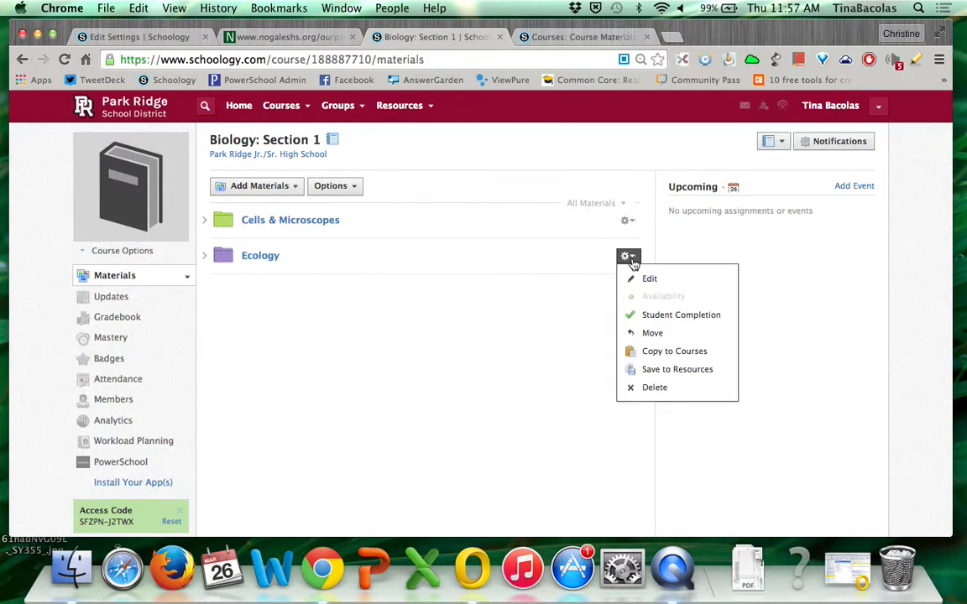
pyautogui.click(665, 323)
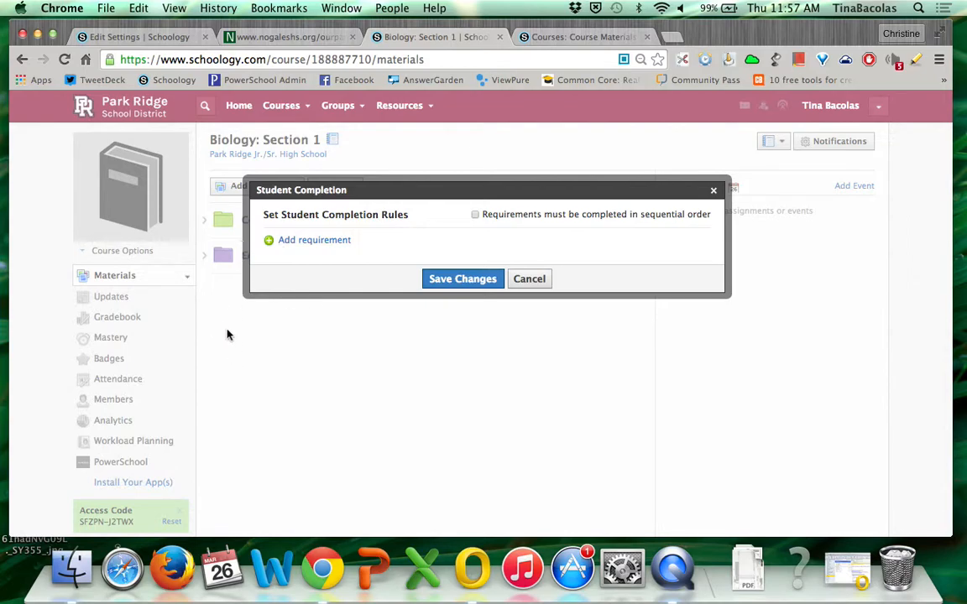
pyautogui.click(297, 244)
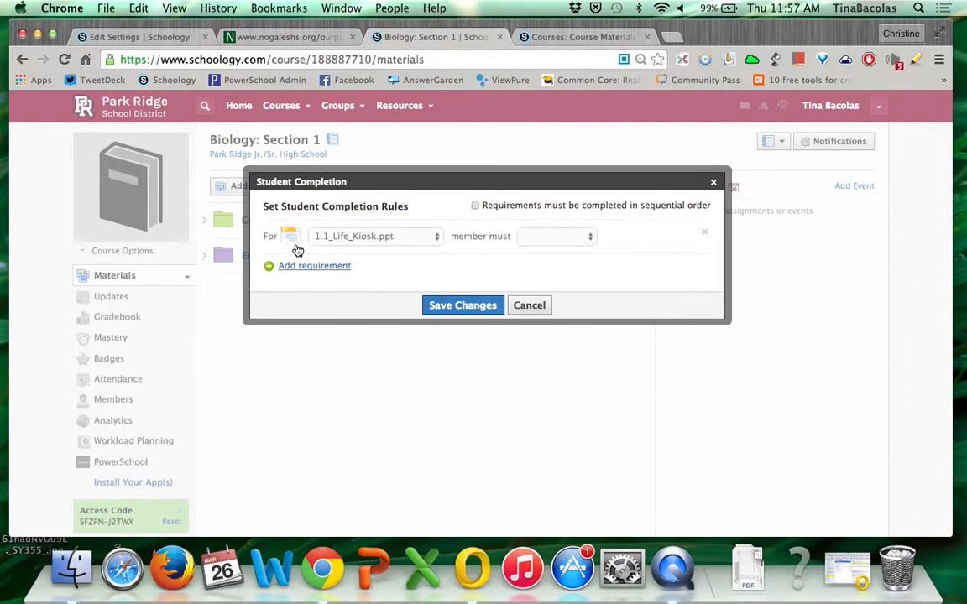
pyautogui.click(377, 238)
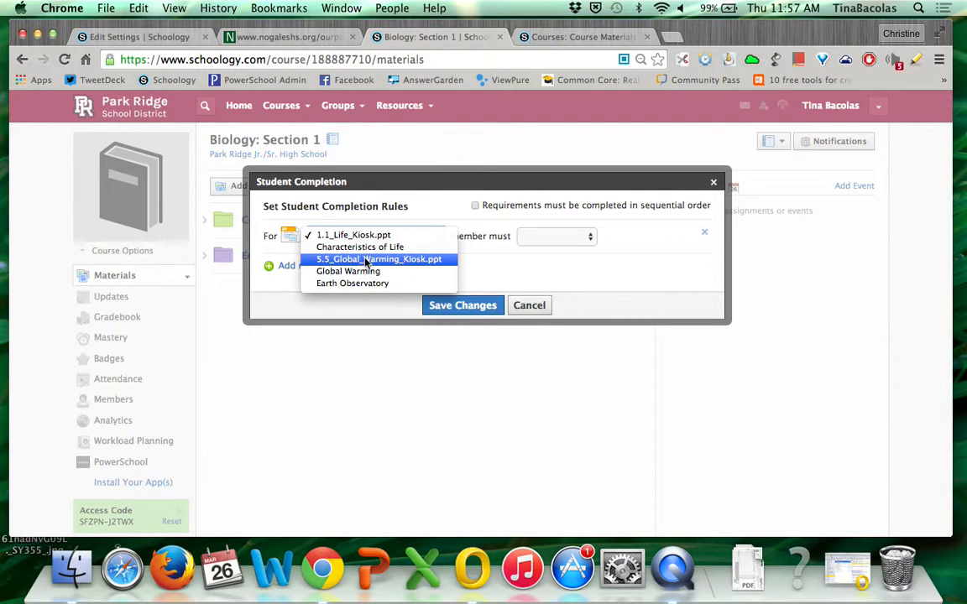
pyautogui.click(367, 240)
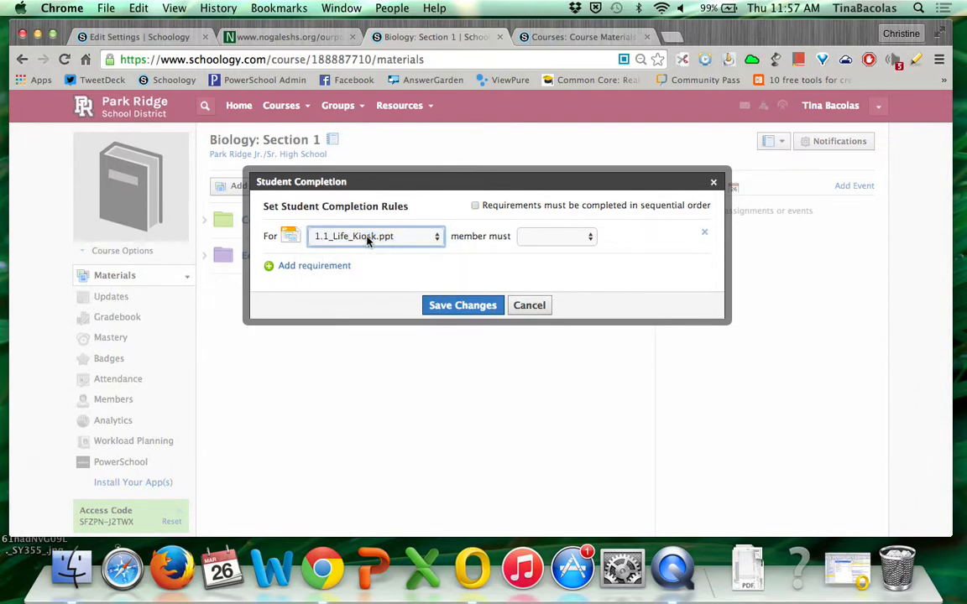
pyautogui.click(553, 241)
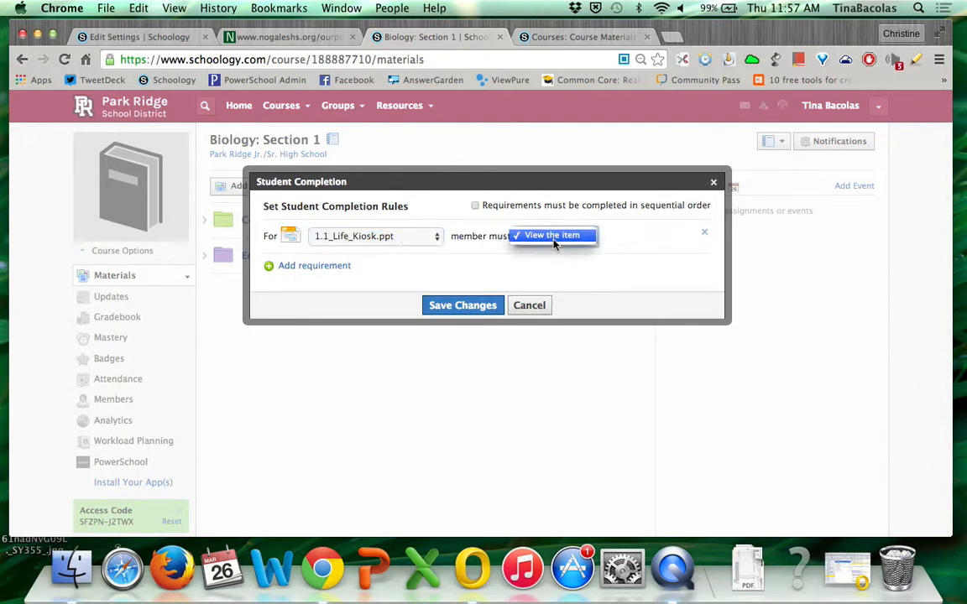
pyautogui.click(553, 237)
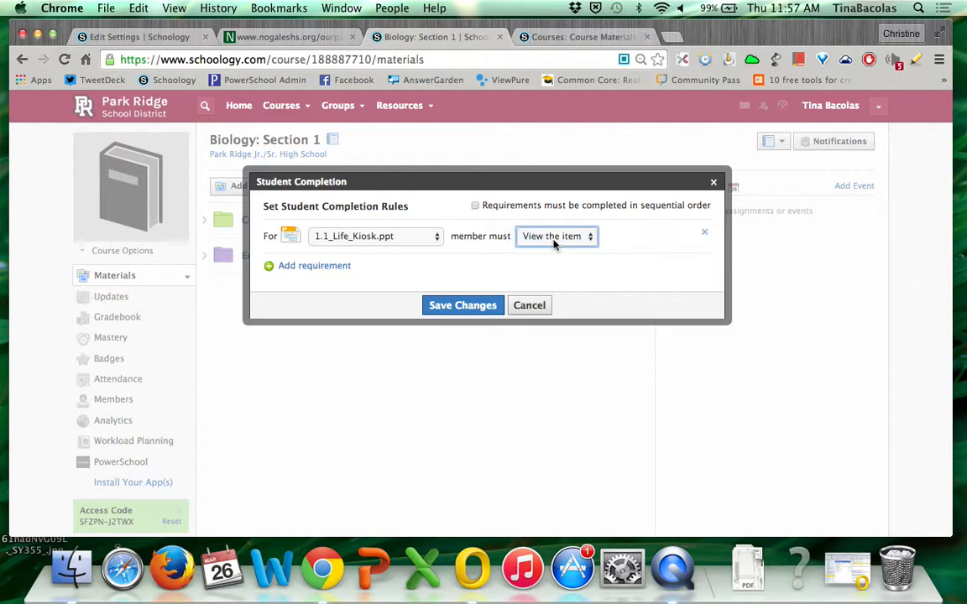
# Add a second requirement that members make a submission for the Characteristics of Life assignment.
pyautogui.click(326, 268)
pyautogui.click(349, 263)
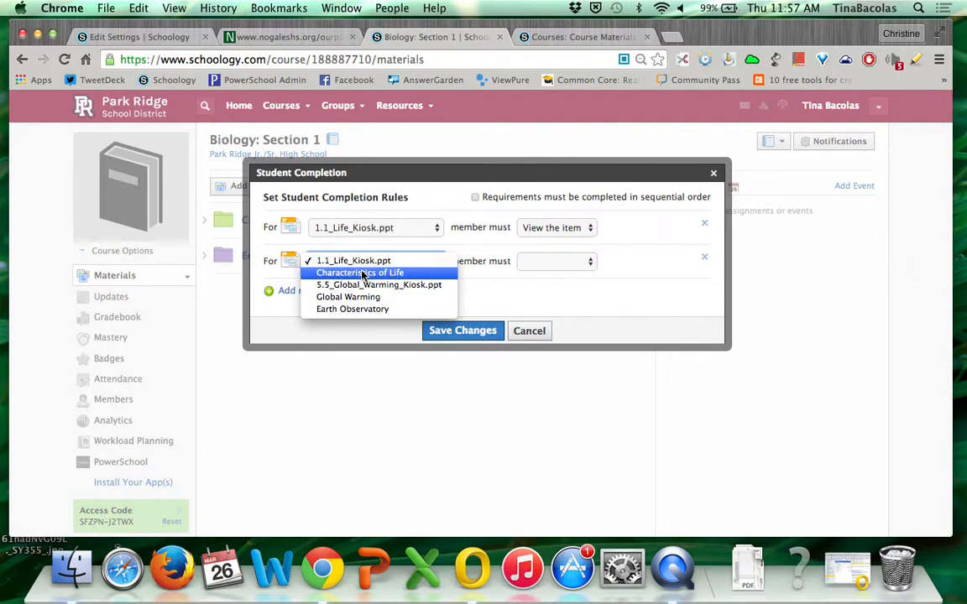
pyautogui.click(363, 275)
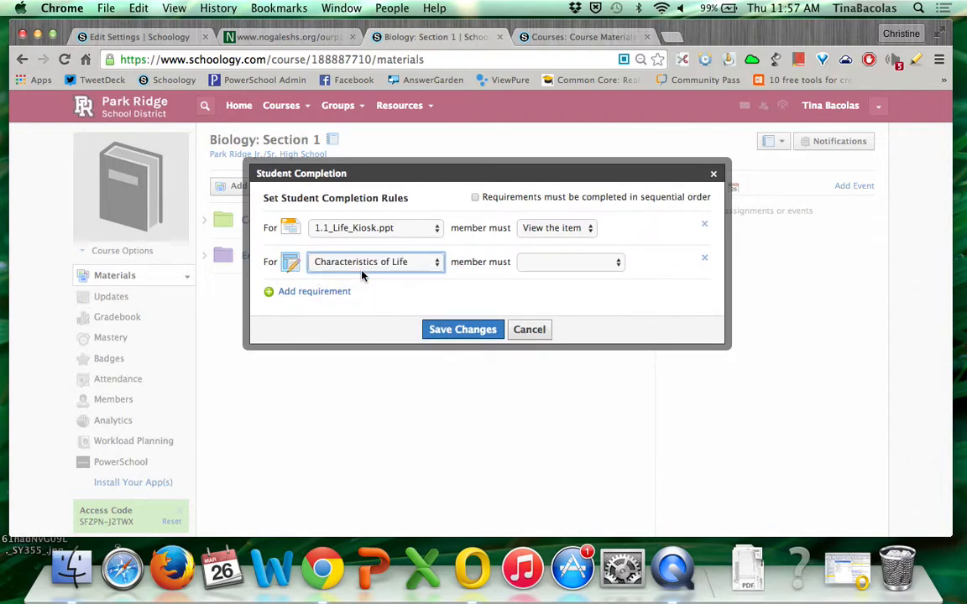
pyautogui.click(540, 269)
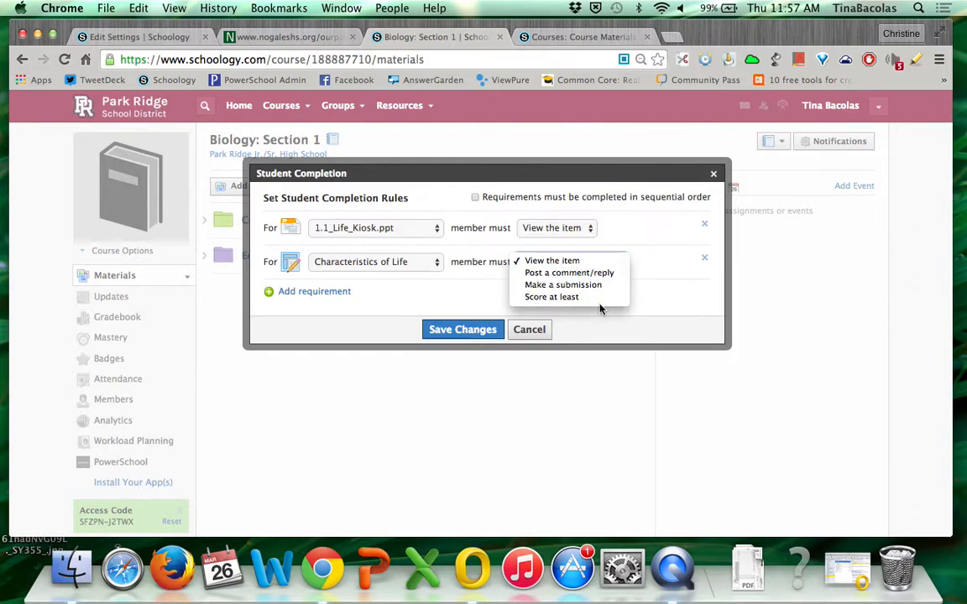
pyautogui.click(447, 282)
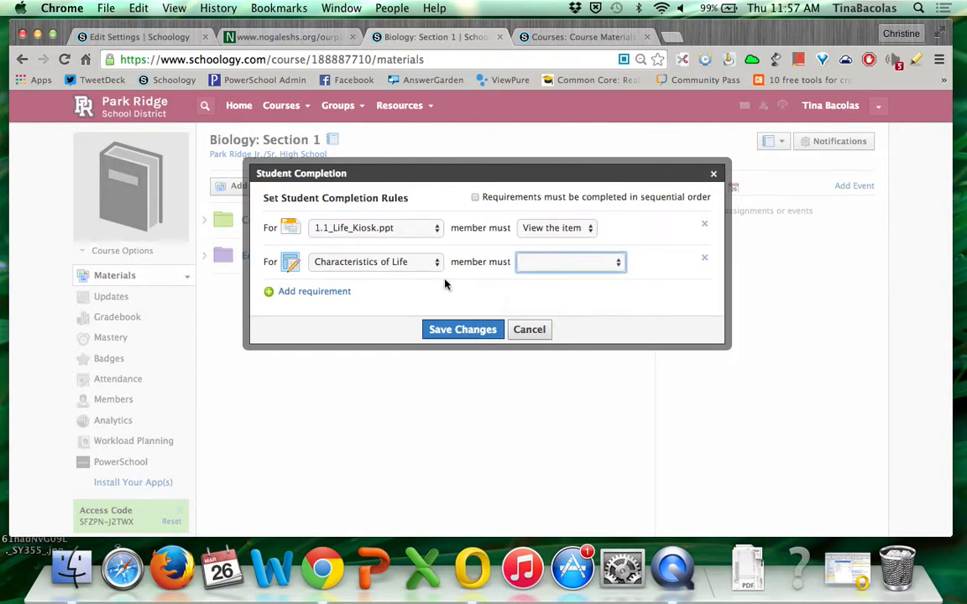
pyautogui.click(570, 264)
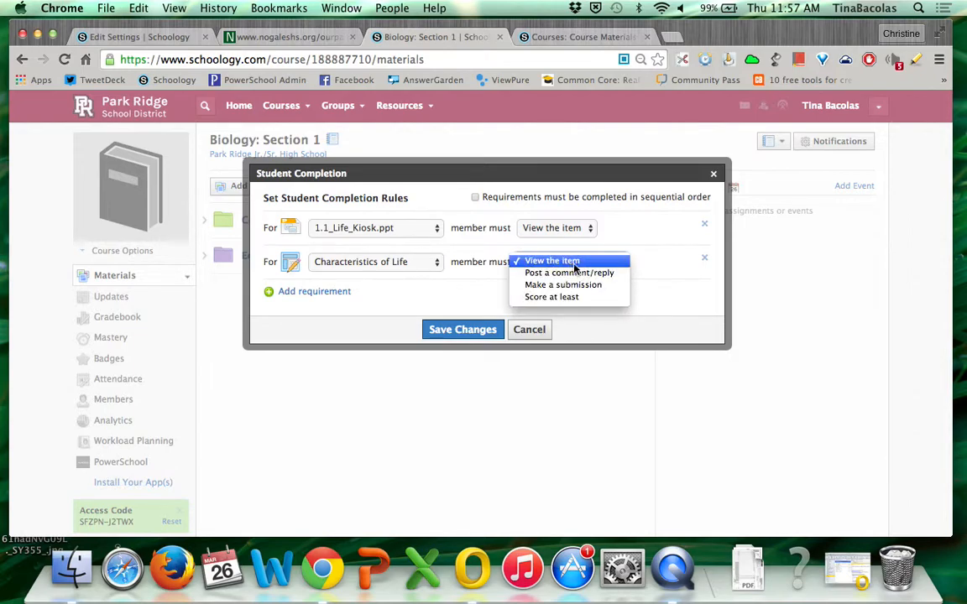
pyautogui.click(584, 284)
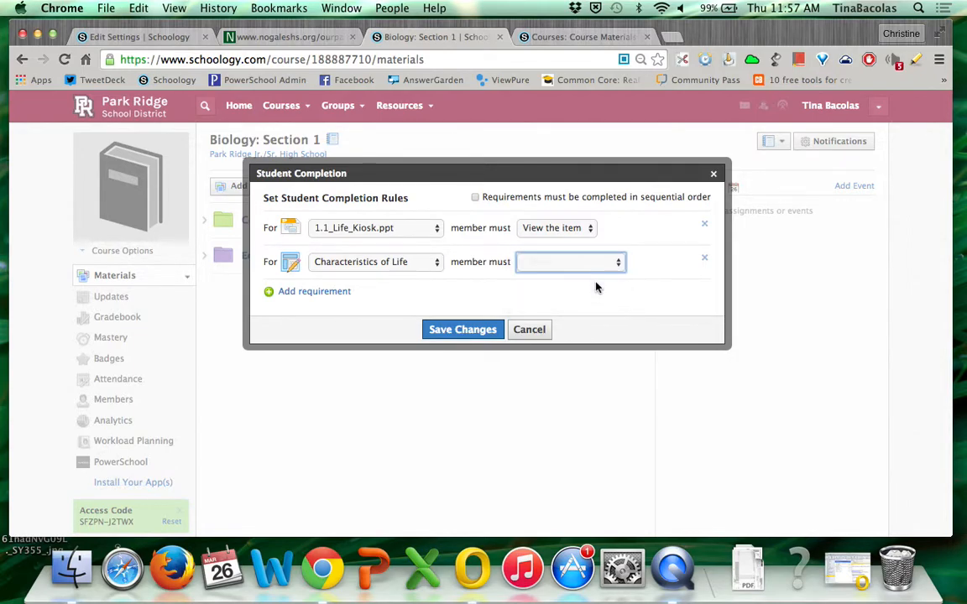
# Add a third requirement that members view the item 5.5_Global_Warming_Kiosk.ppt.
pyautogui.click(340, 294)
pyautogui.click(356, 288)
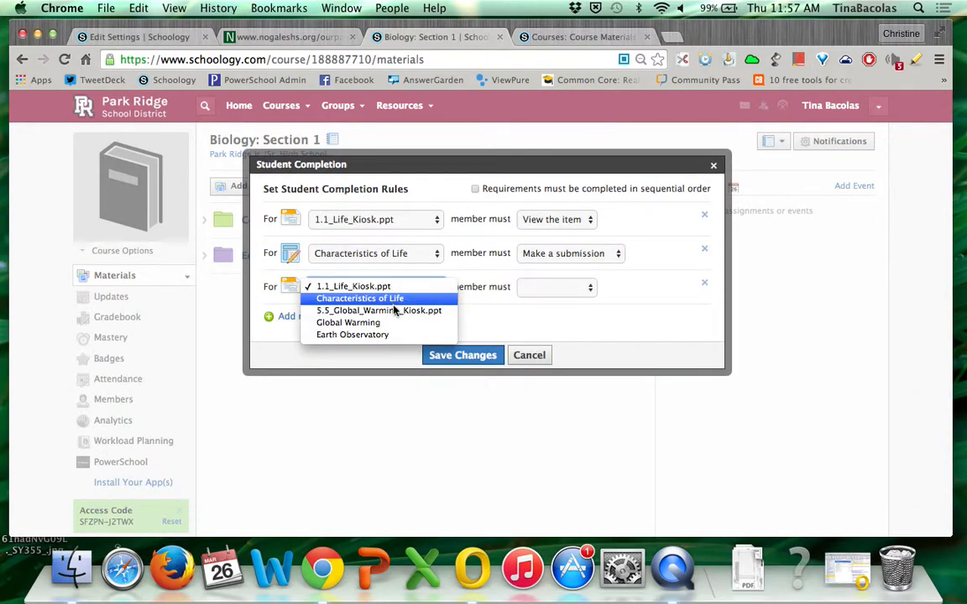
pyautogui.click(398, 311)
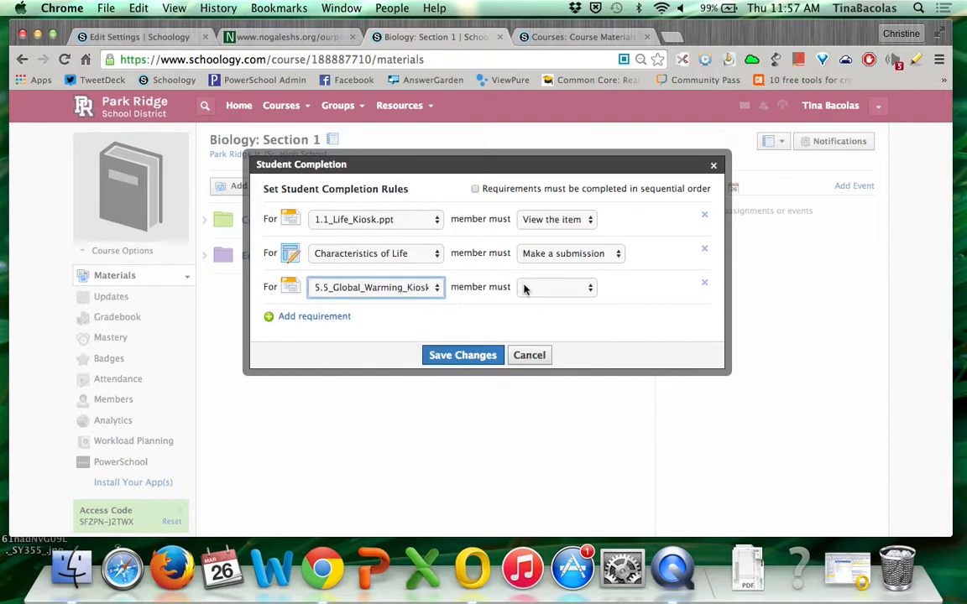
pyautogui.click(536, 289)
pyautogui.click(535, 289)
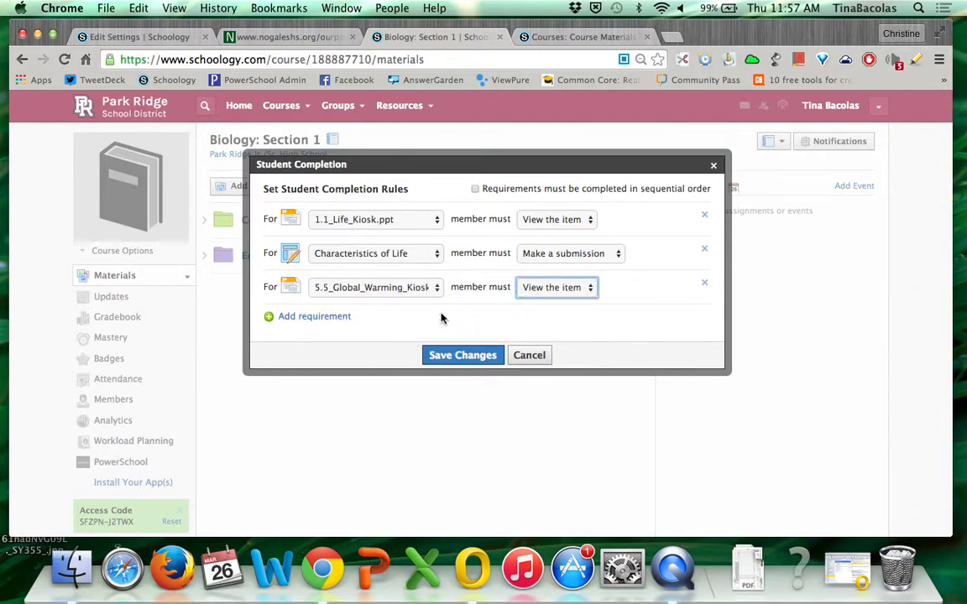
# Add a fourth requirement that members score at least 90 out of 100 on Global Warming.
pyautogui.click(313, 319)
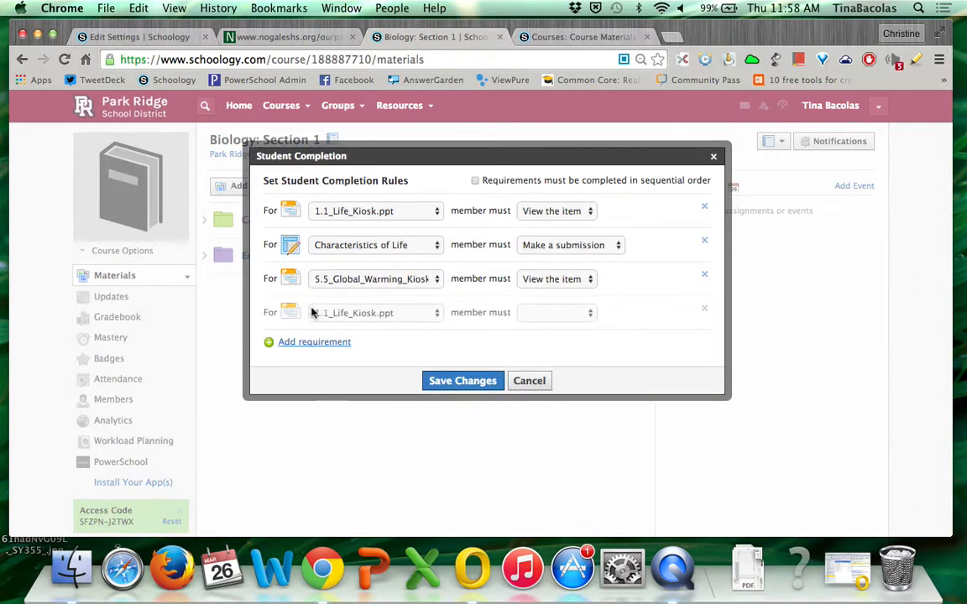
pyautogui.click(335, 313)
pyautogui.click(350, 348)
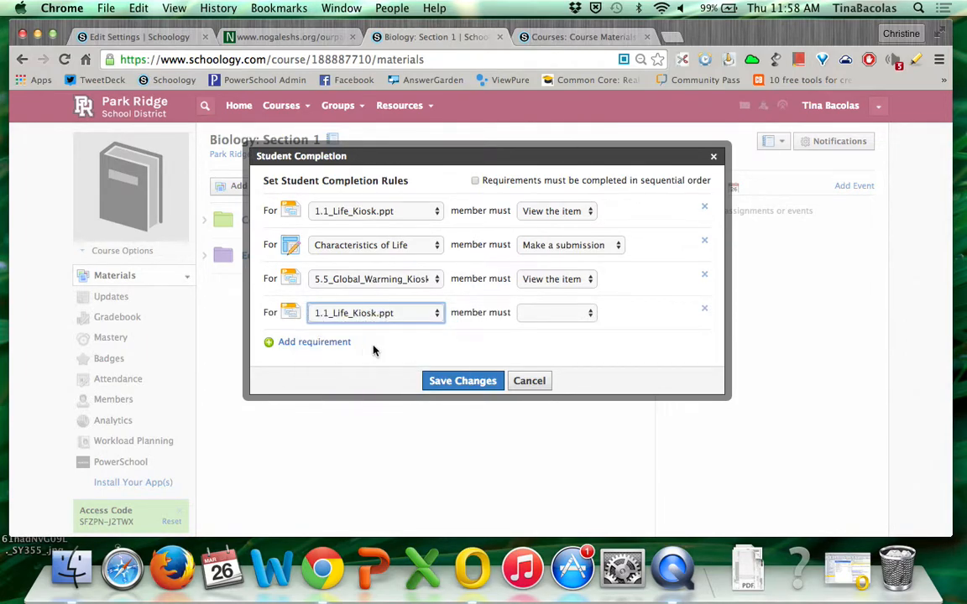
pyautogui.click(553, 316)
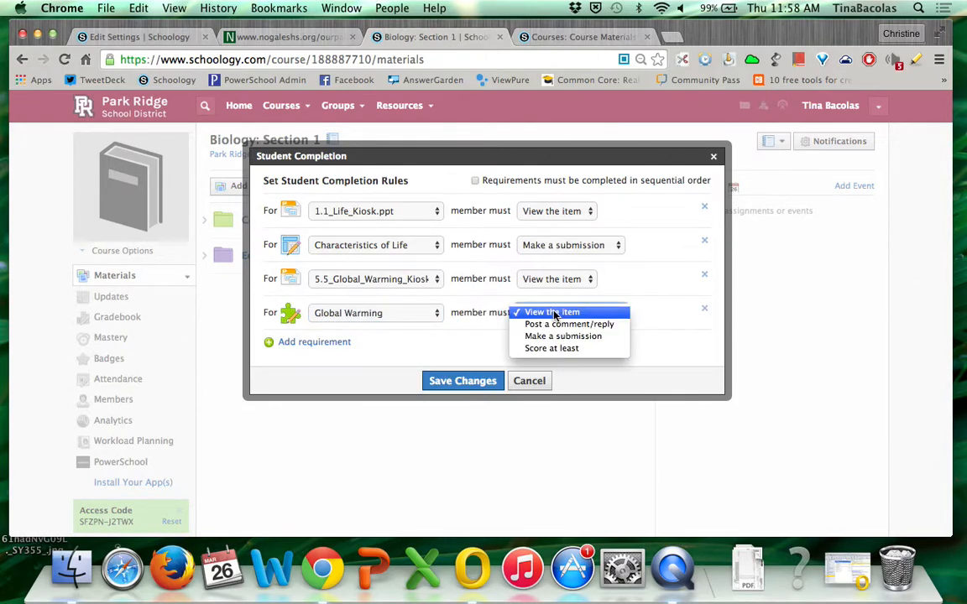
pyautogui.click(562, 349)
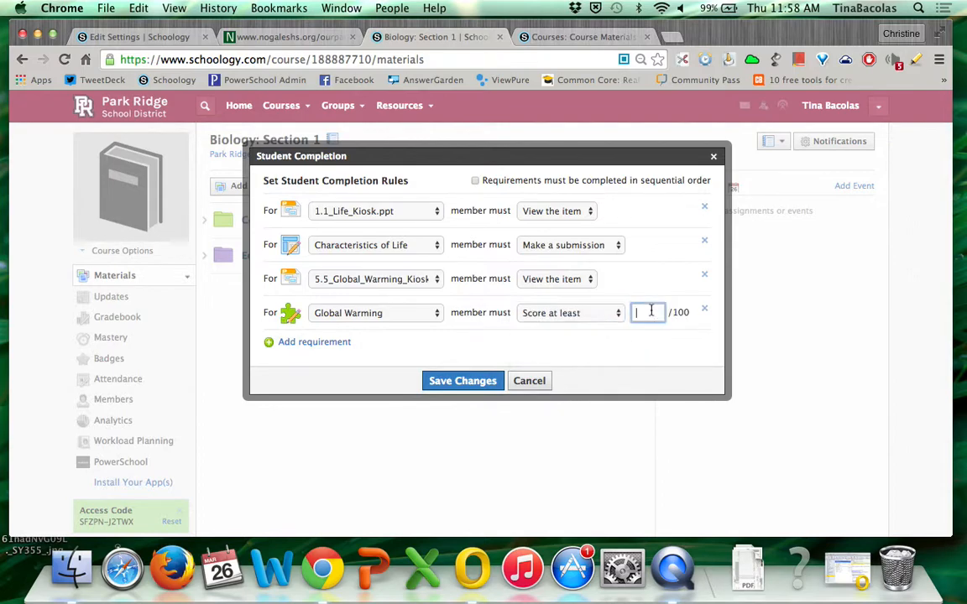
pyautogui.write('90')
# Add a fifth requirement that members view the Earth Observatory item.
pyautogui.click(329, 344)
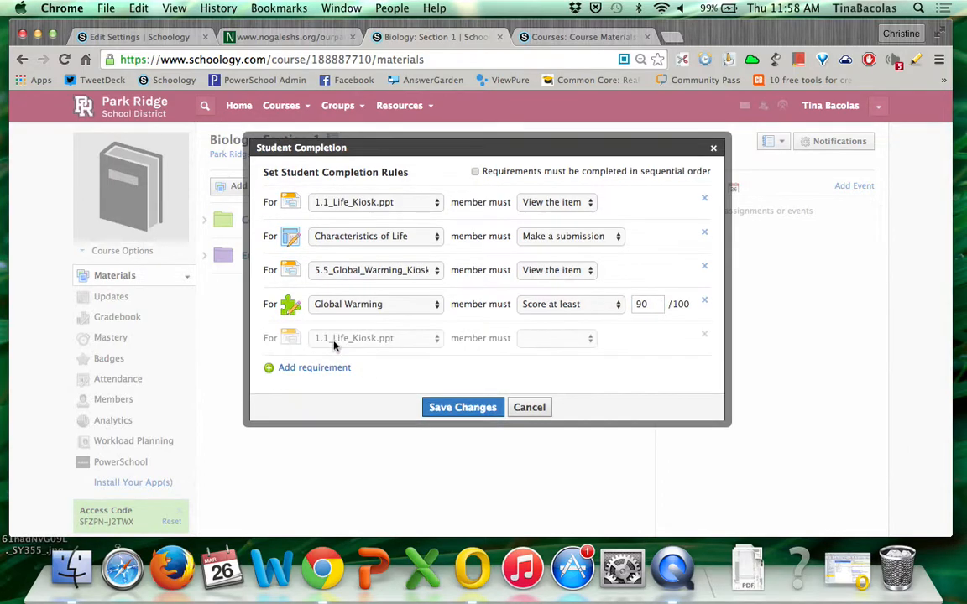
pyautogui.click(344, 338)
pyautogui.click(369, 386)
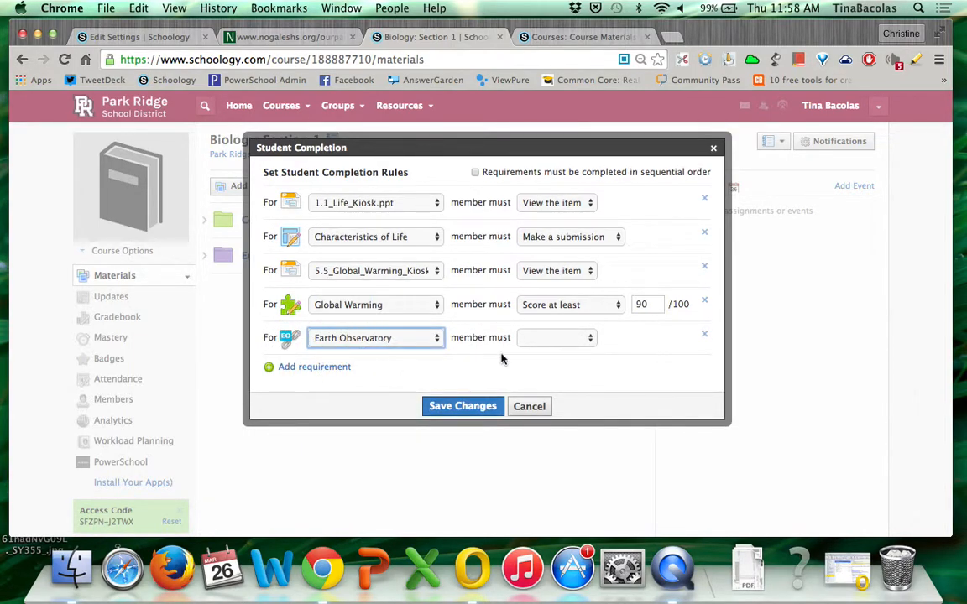
pyautogui.click(547, 345)
pyautogui.click(550, 339)
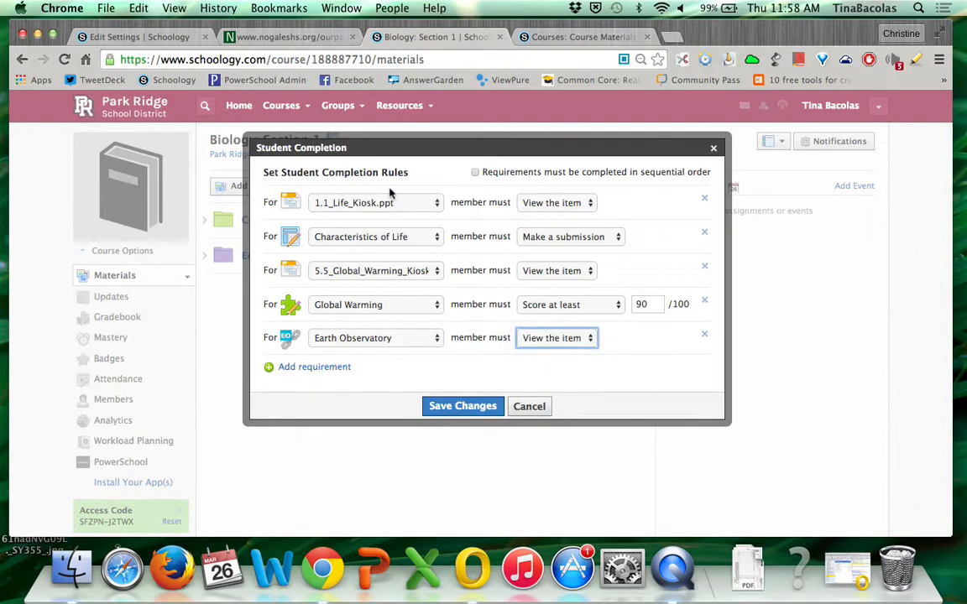
# Require the items to be completed in sequential order and save the folder's completion rules.
pyautogui.moveTo(476, 177)
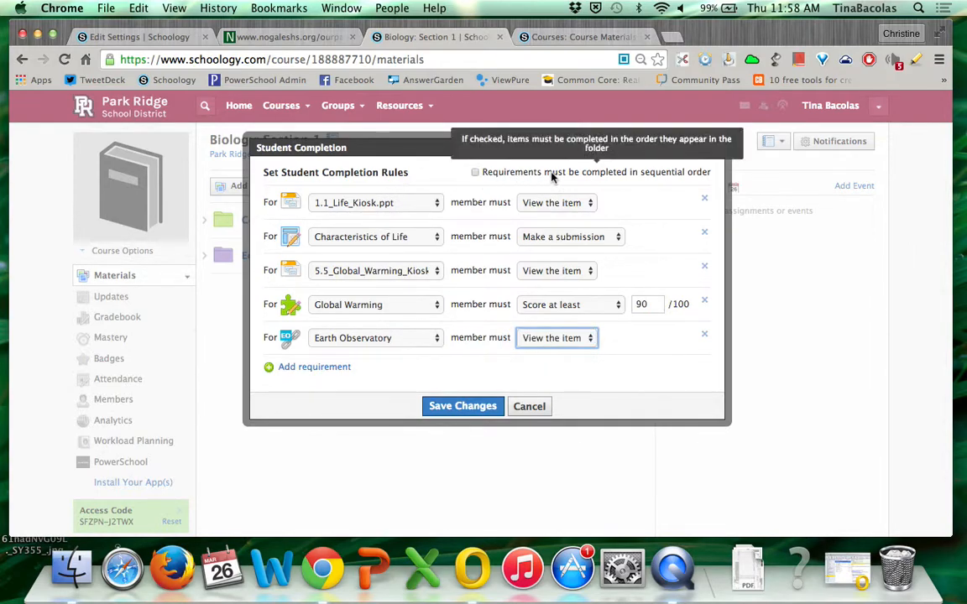
pyautogui.click(476, 173)
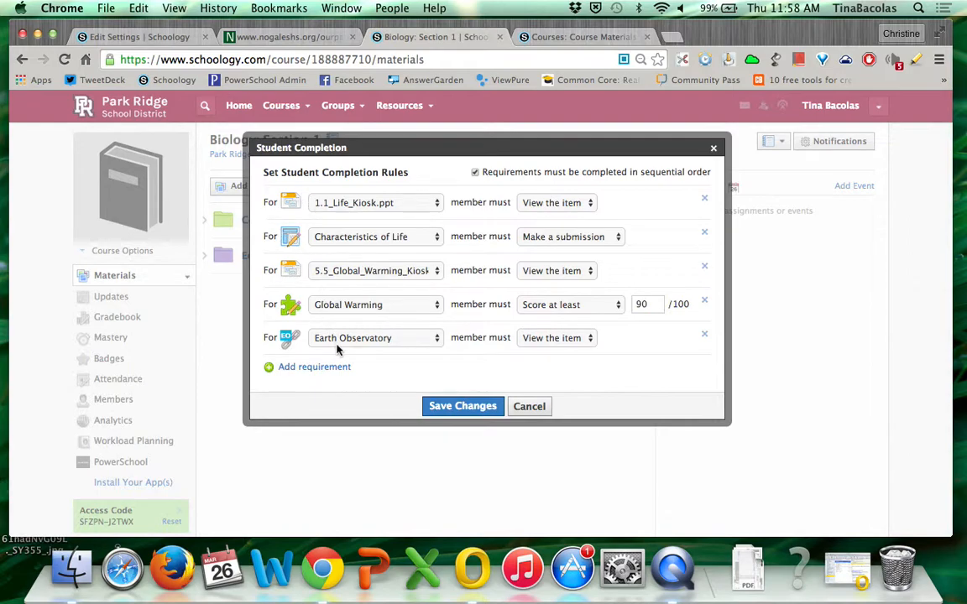
pyautogui.click(459, 408)
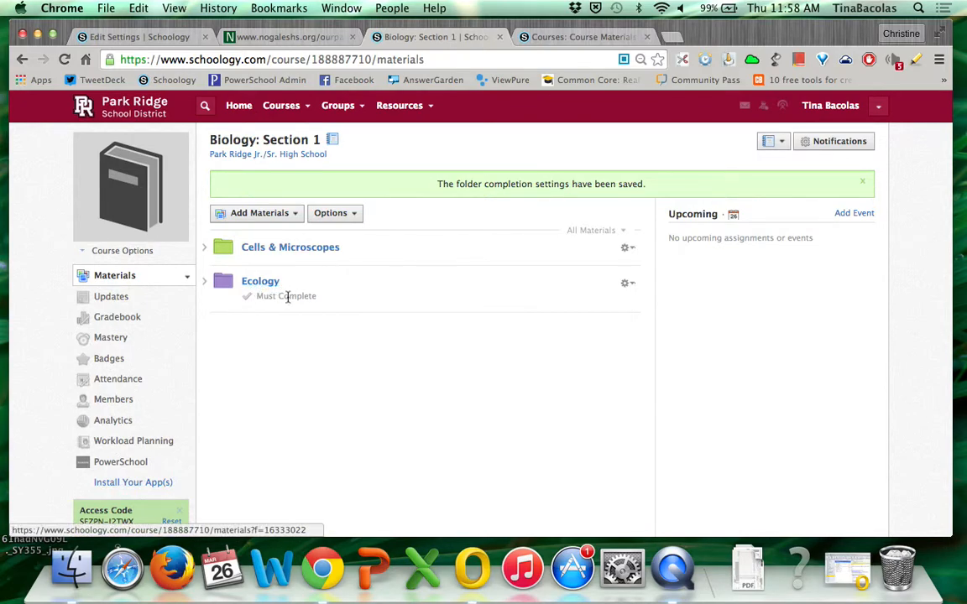
# Review the Ecology folder's saved completion rules without changing them, and open the folder to examine the requirement under each item.
pyautogui.click(628, 283)
pyautogui.click(644, 342)
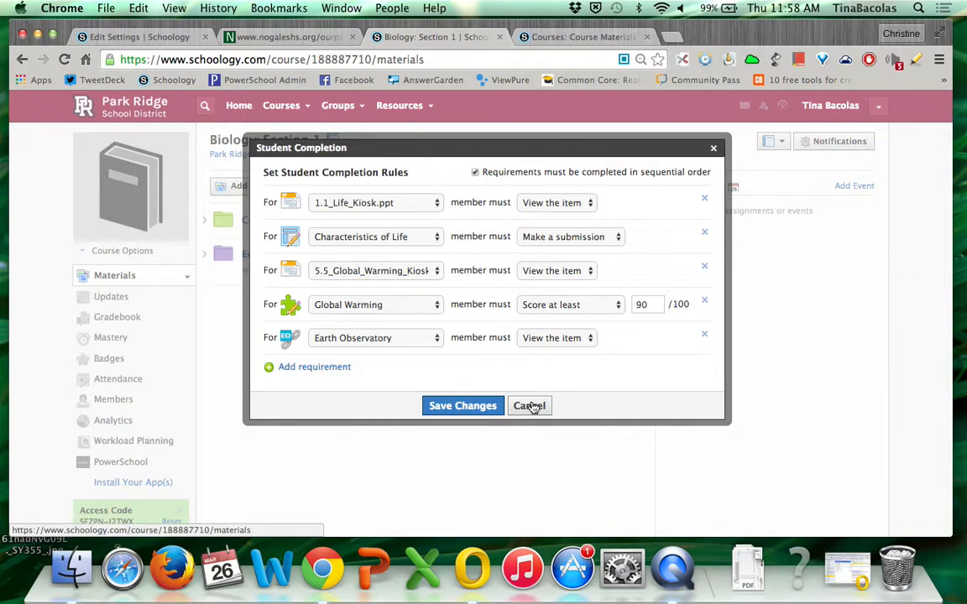
pyautogui.click(530, 407)
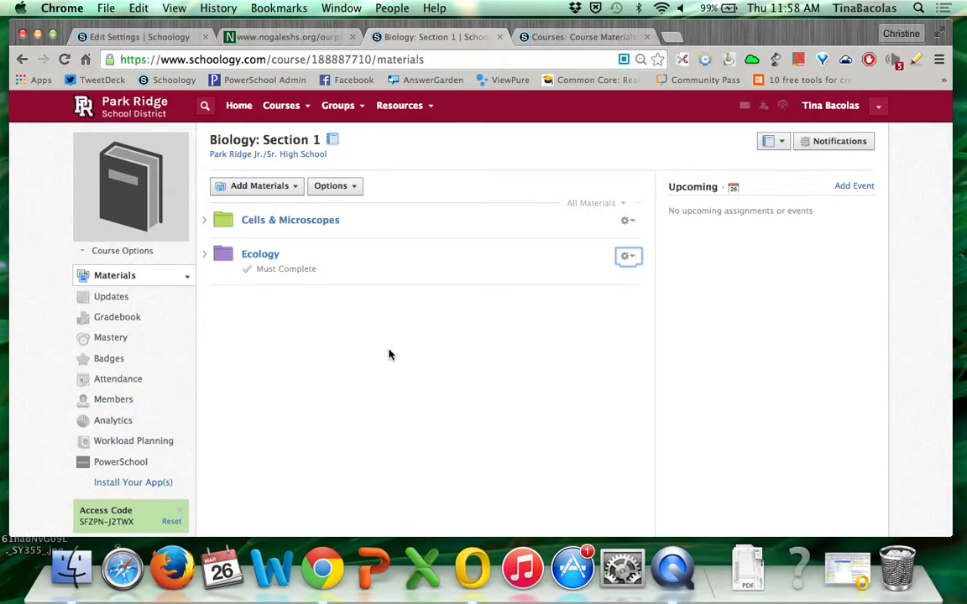
pyautogui.click(250, 262)
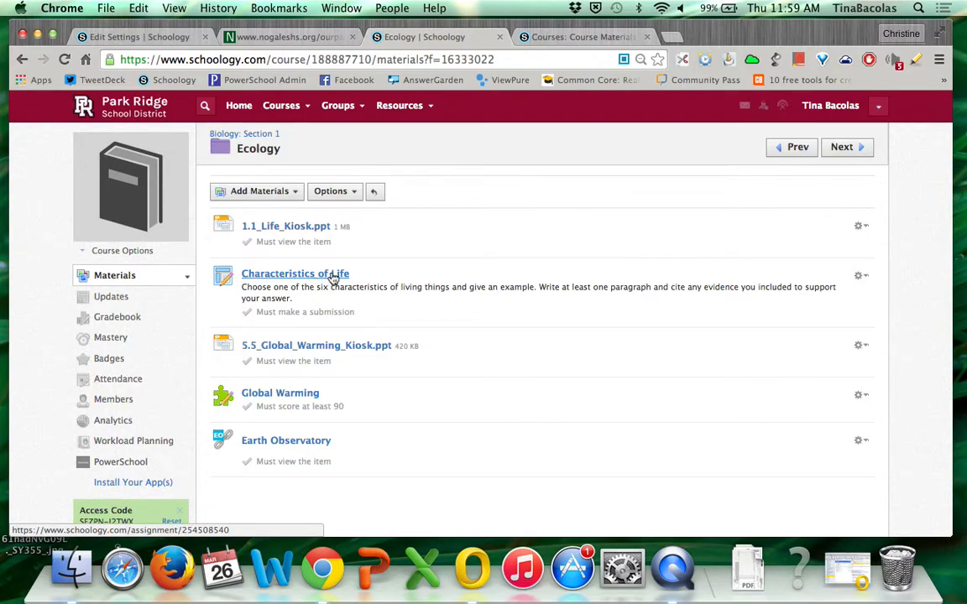
pyautogui.moveTo(335, 277)
pyautogui.mouseDown()
pyautogui.moveTo(341, 322)
pyautogui.moveTo(386, 401)
pyautogui.moveTo(356, 381)
pyautogui.moveTo(324, 267)
pyautogui.moveTo(334, 272)
pyautogui.mouseUp()
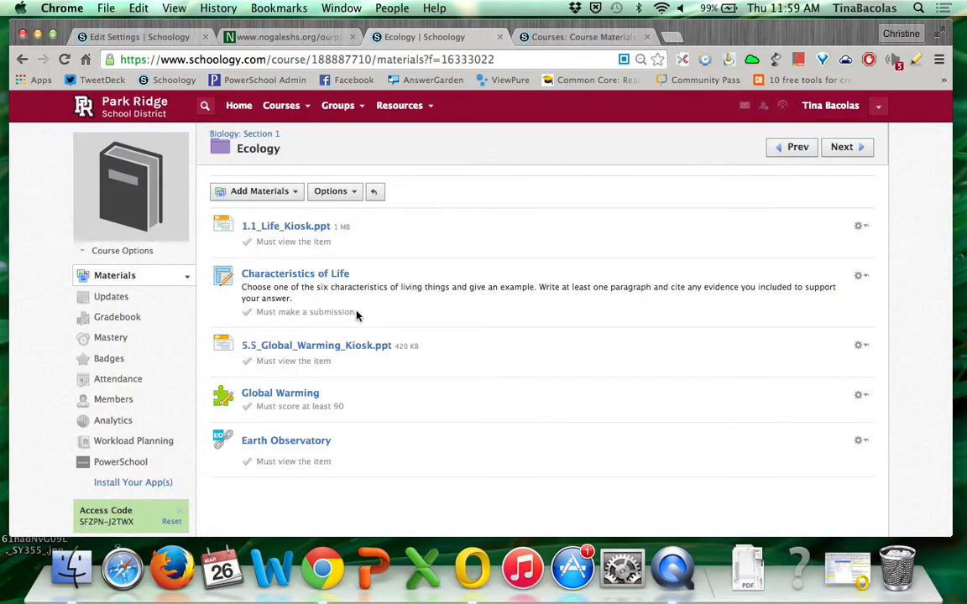